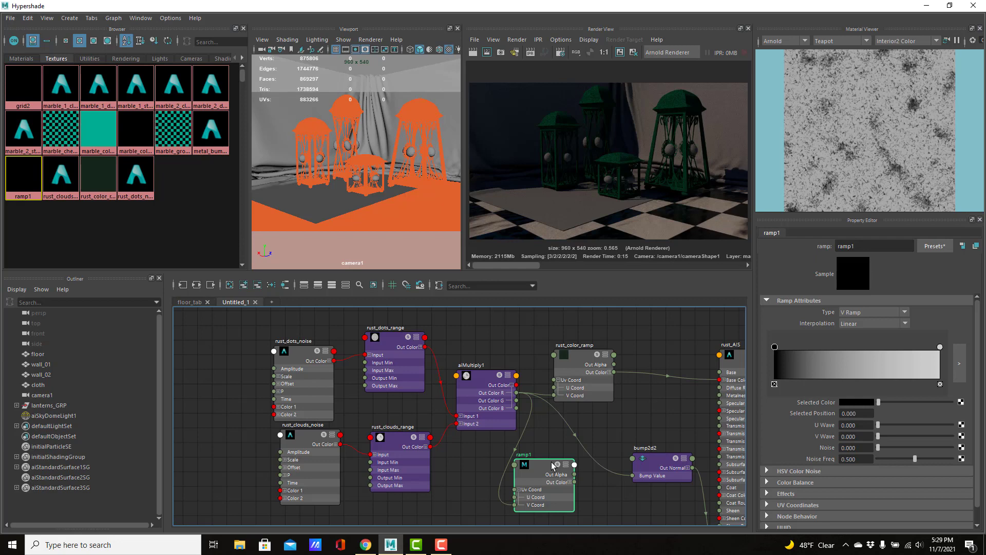
# Delete the unused ramp1 node and automatically rearrange the shader network in the work area.
pyautogui.moveTo(553, 466); pyautogui.dragTo(550, 468)
pyautogui.press('Delete')
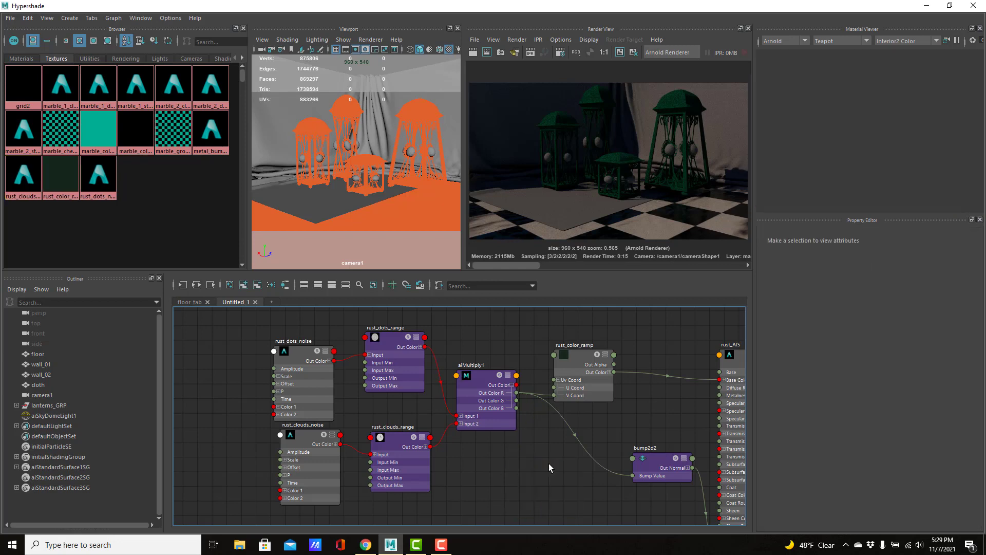
pyautogui.moveTo(622, 424)
pyautogui.keyDown('alt'); pyautogui.mouseDown(button='right')
pyautogui.moveTo(590, 418)
pyautogui.moveTo(606, 428)
pyautogui.mouseUp(button='right'); pyautogui.keyUp('alt')
pyautogui.keyDown('alt'); pyautogui.moveTo(610, 413); pyautogui.dragTo(414, 363, button='middle'); pyautogui.keyUp('alt')
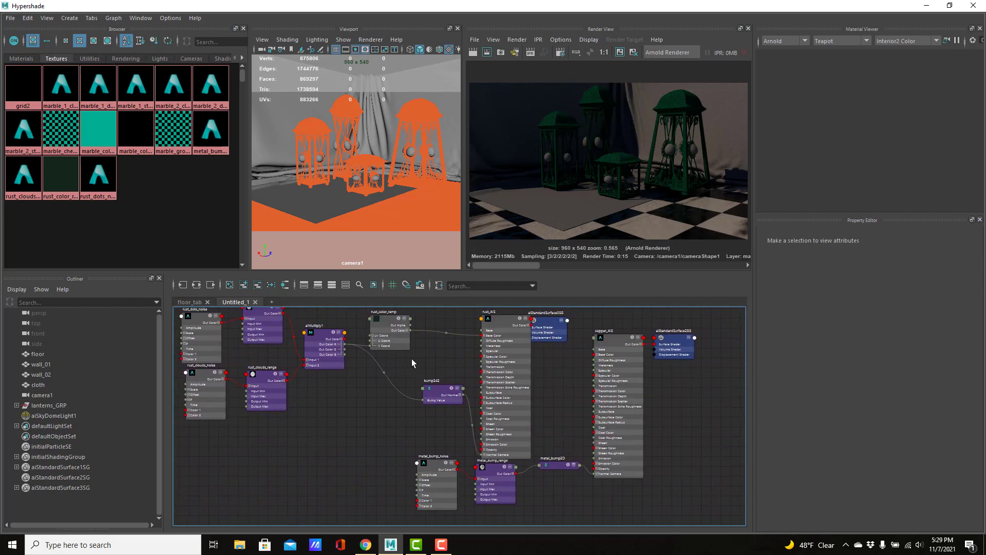
pyautogui.click(271, 286)
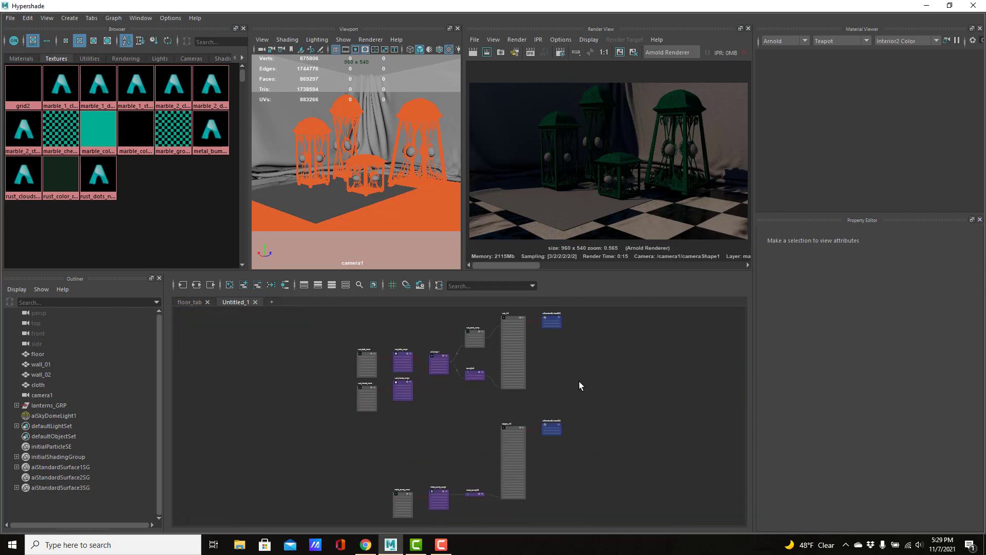
# Create an aiMixShader node and place it with its shading group in the empty space beside the rust_AIS and copper_AIS networks.
pyautogui.keyDown('alt'); pyautogui.moveTo(440, 386); pyautogui.dragTo(564, 404, button='right'); pyautogui.keyUp('alt')
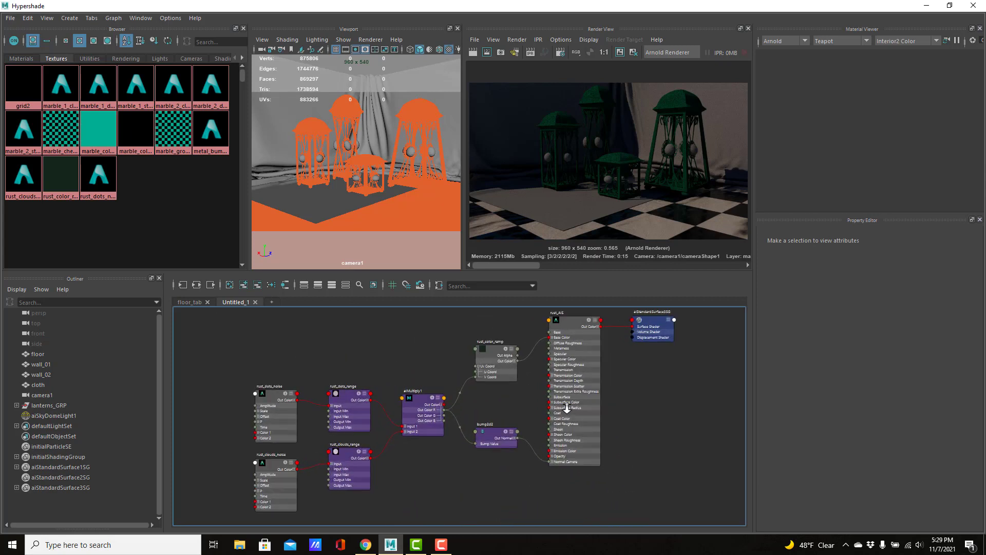
pyautogui.click(572, 323)
pyautogui.keyDown('alt'); pyautogui.moveTo(611, 383); pyautogui.dragTo(521, 512, button='middle'); pyautogui.keyUp('alt')
pyautogui.click(492, 405)
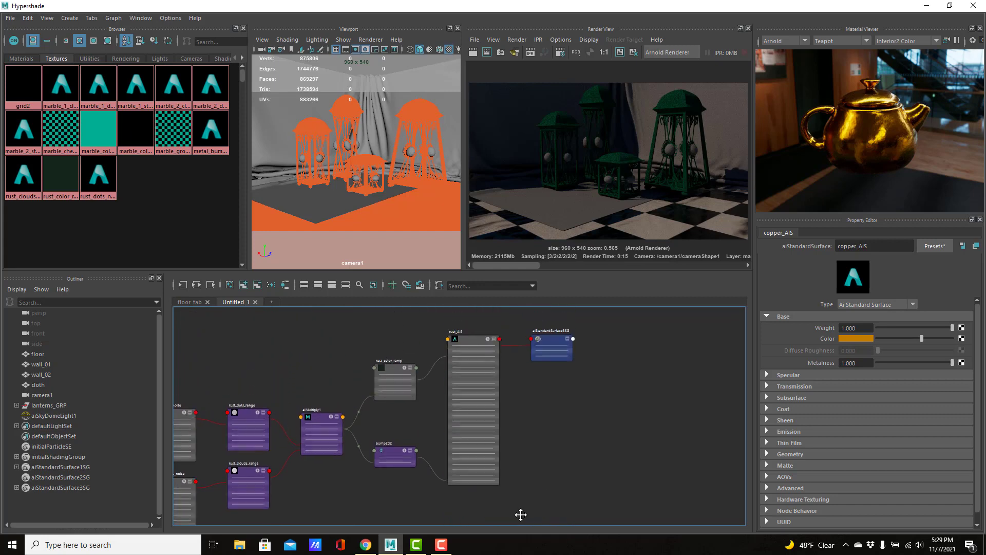
pyautogui.keyDown('alt'); pyautogui.moveTo(493, 472); pyautogui.dragTo(473, 465, button='right'); pyautogui.keyUp('alt')
pyautogui.keyDown('alt'); pyautogui.moveTo(493, 479); pyautogui.dragTo(460, 420, button='middle'); pyautogui.keyUp('alt')
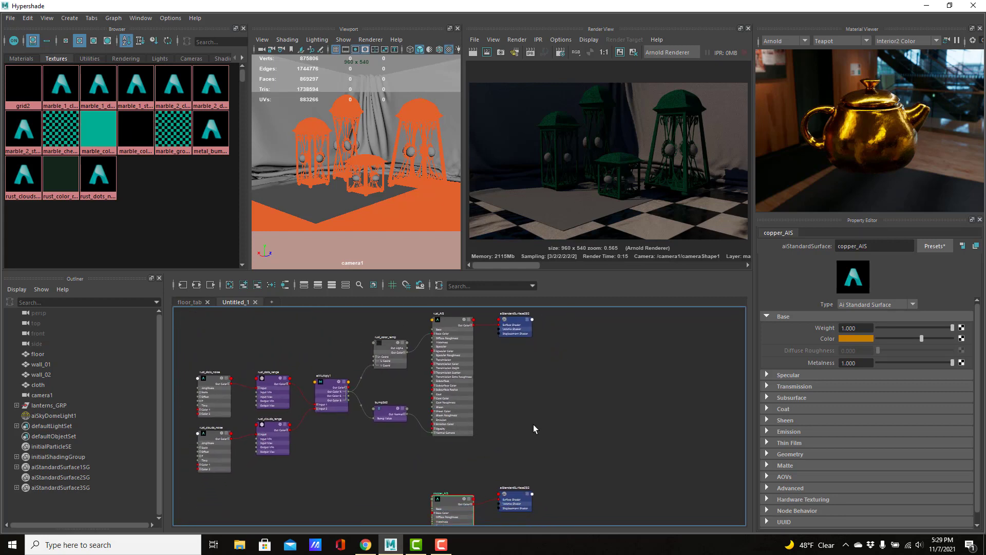
pyautogui.press('Tab')
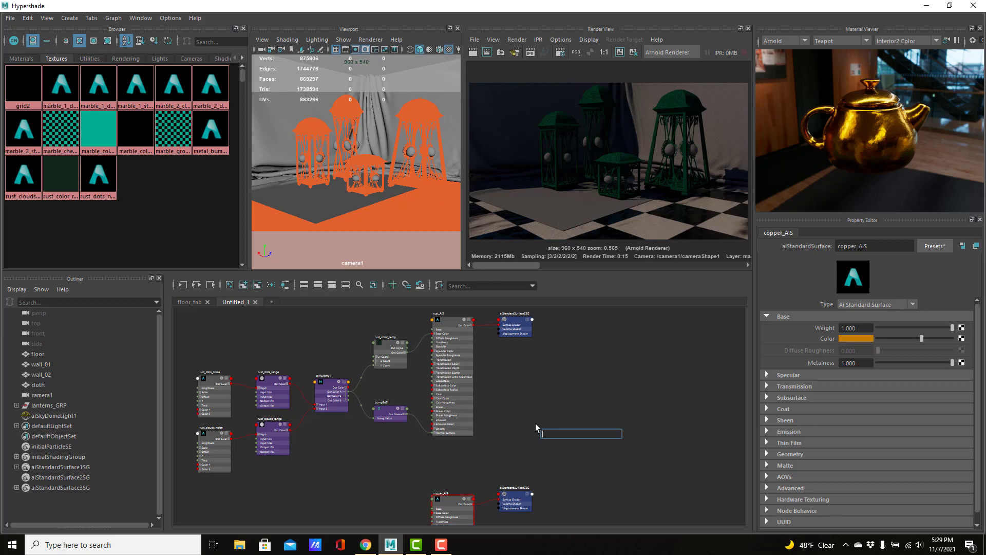
pyautogui.write('aimi')
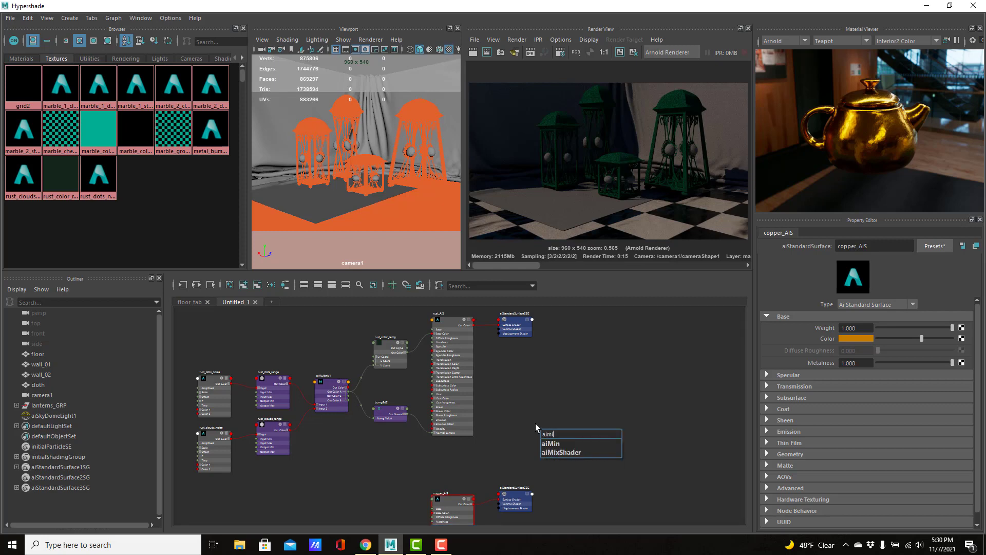
pyautogui.write('x')
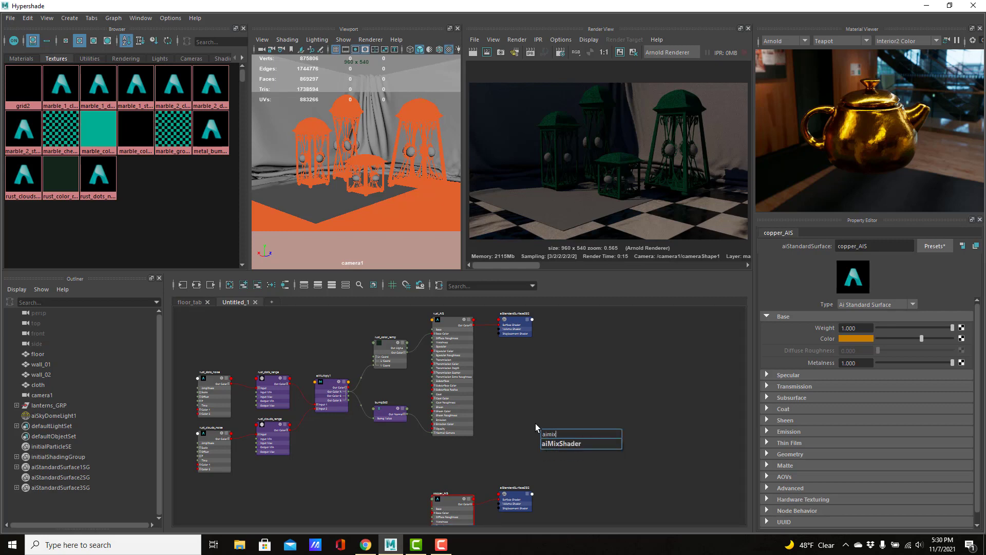
pyautogui.press('Down')
pyautogui.press('Return')
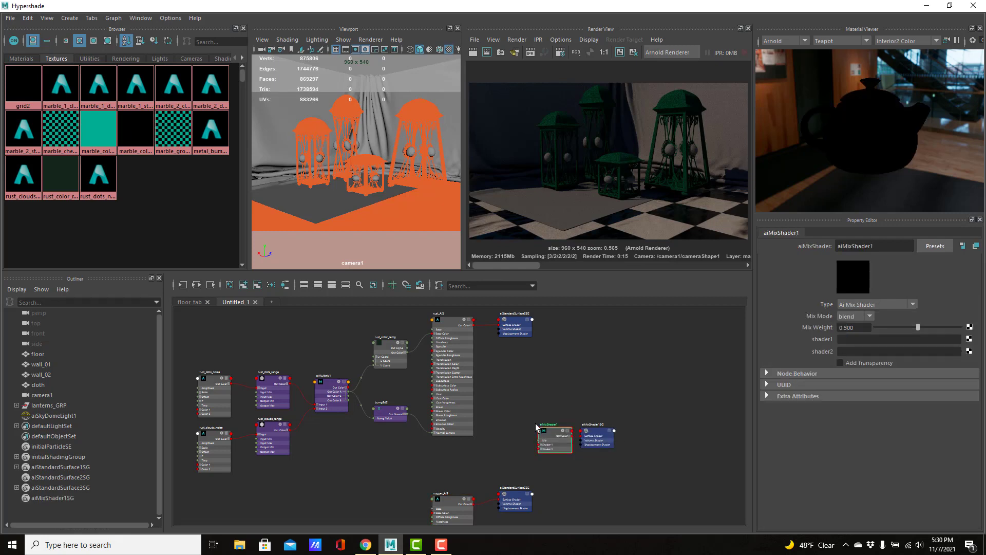
pyautogui.moveTo(545, 394); pyautogui.dragTo(621, 496)
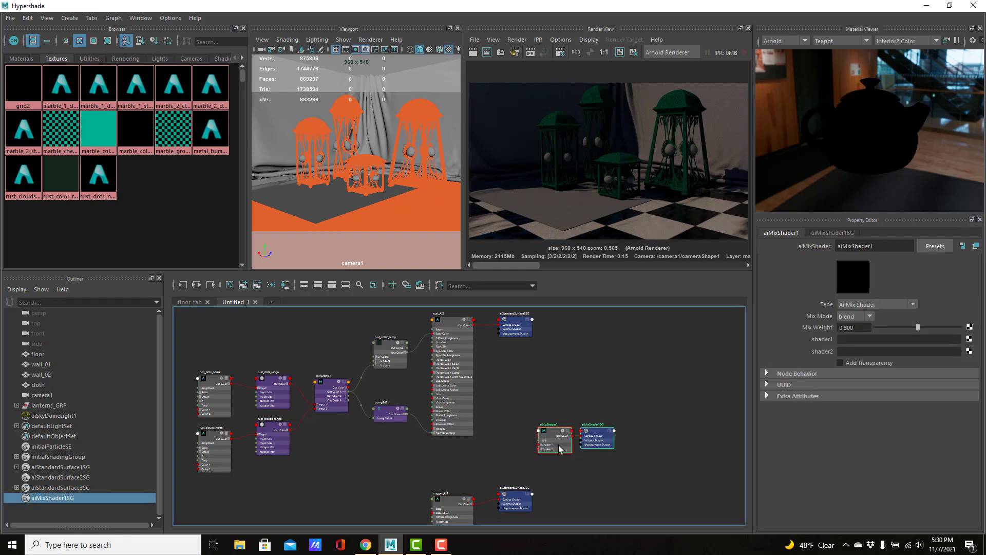
pyautogui.moveTo(559, 445); pyautogui.dragTo(617, 417)
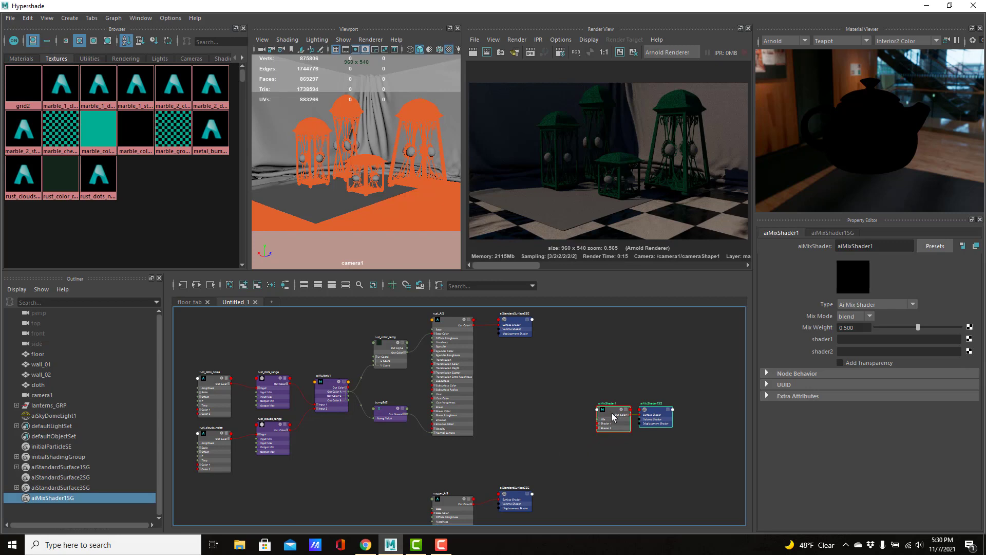
# Assign copper_AIS to the shader2 slot and rust_AIS to the shader1 slot of aiMixShader1.
pyautogui.scroll(4, 541, 400)
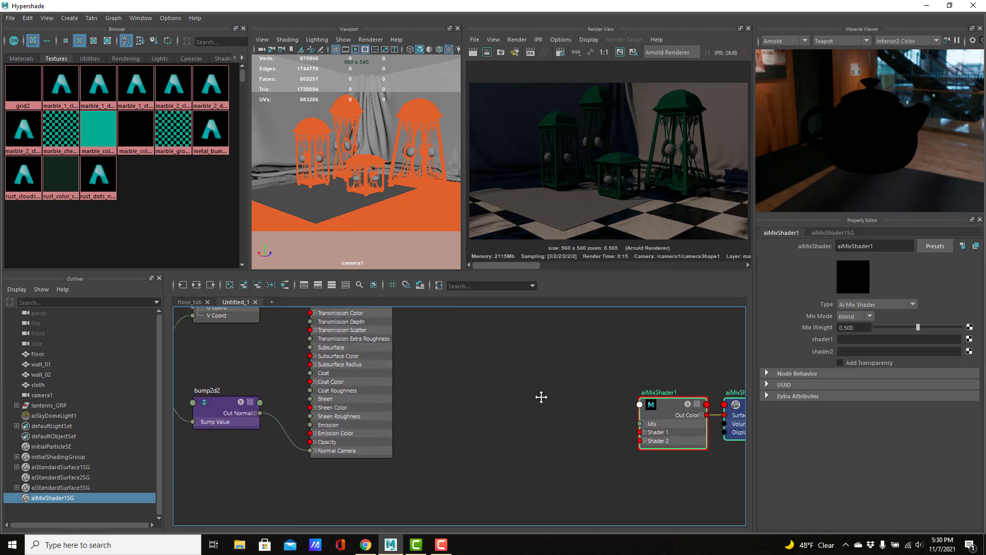
pyautogui.keyDown('alt'); pyautogui.moveTo(541, 397); pyautogui.dragTo(464, 403, button='middle'); pyautogui.keyUp('alt')
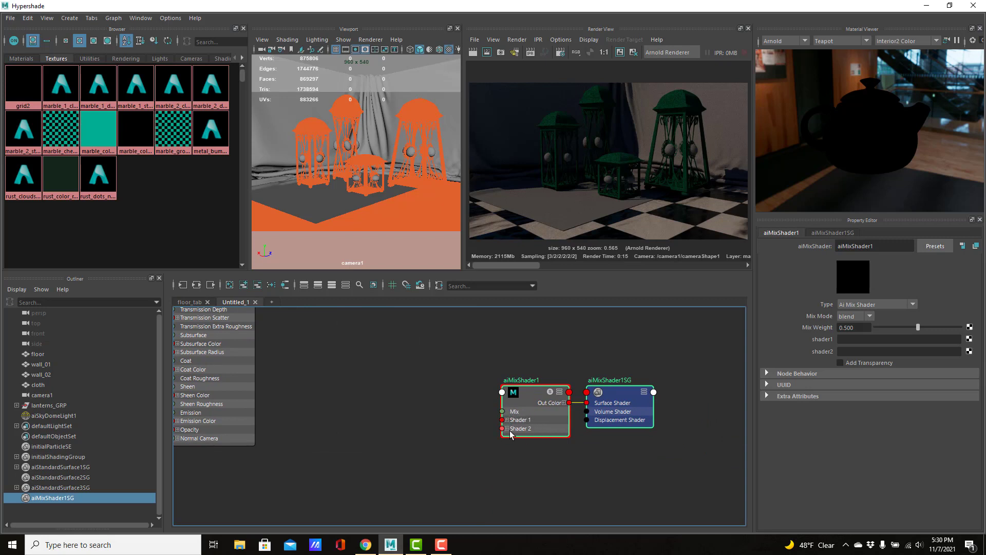
pyautogui.keyDown('alt'); pyautogui.moveTo(459, 422); pyautogui.dragTo(371, 389, button='right'); pyautogui.keyUp('alt')
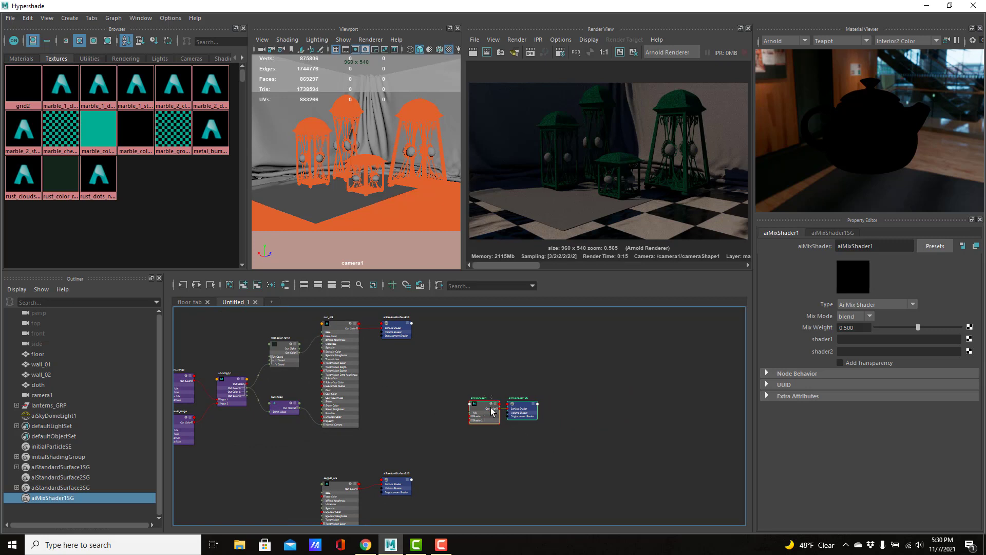
pyautogui.click(478, 411)
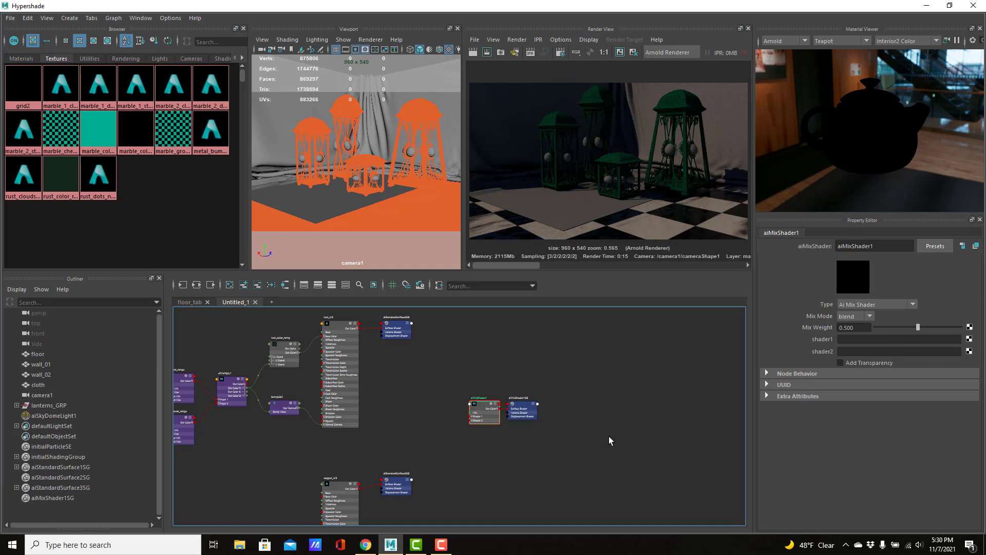
pyautogui.moveTo(373, 481); pyautogui.dragTo(845, 352, button='middle')
pyautogui.moveTo(327, 342); pyautogui.dragTo(822, 340, button='middle')
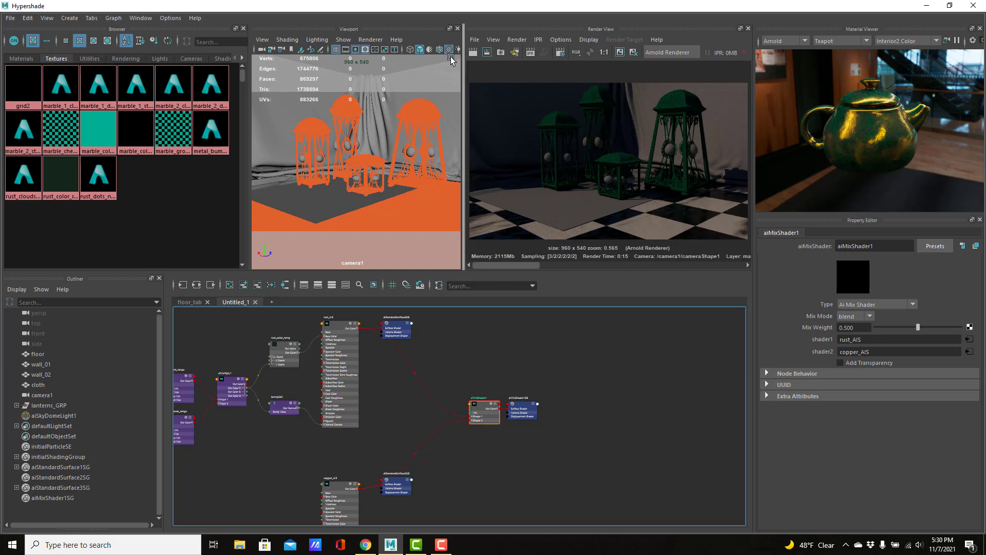
# Render the current frame and assign the aiMixShader1 material to all the lanterns.
pyautogui.click(473, 52)
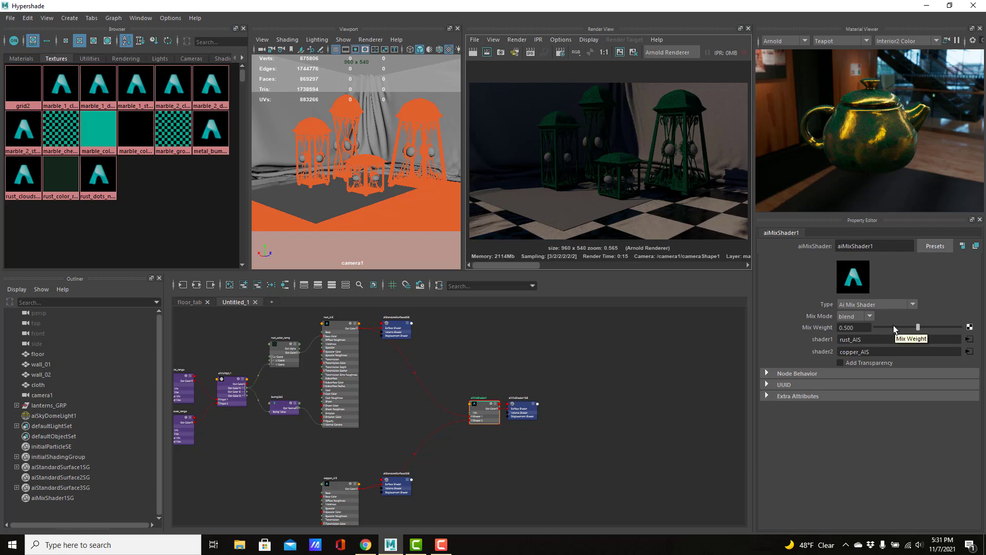
pyautogui.click(340, 147)
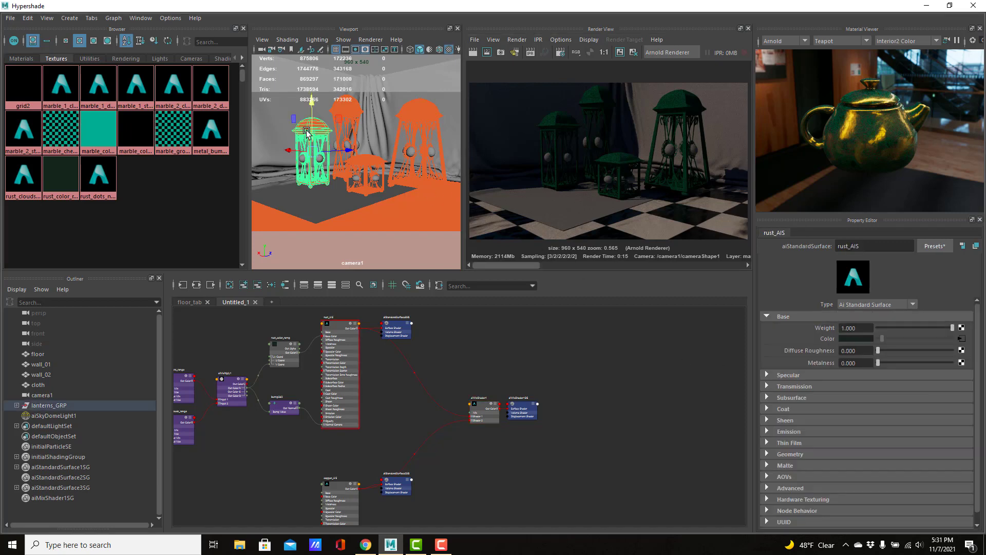
pyautogui.click(423, 113)
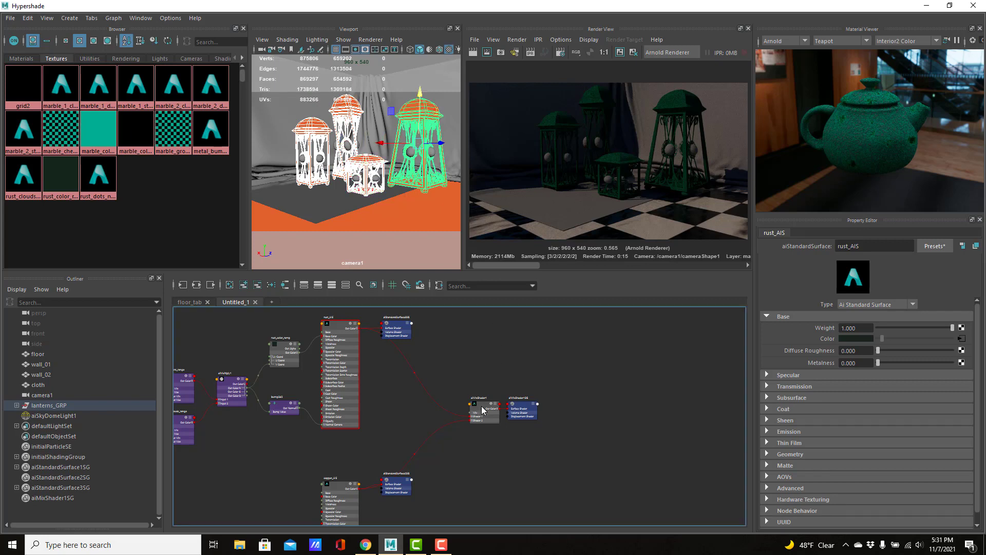
pyautogui.moveTo(483, 408); pyautogui.dragTo(483, 334, button='right')
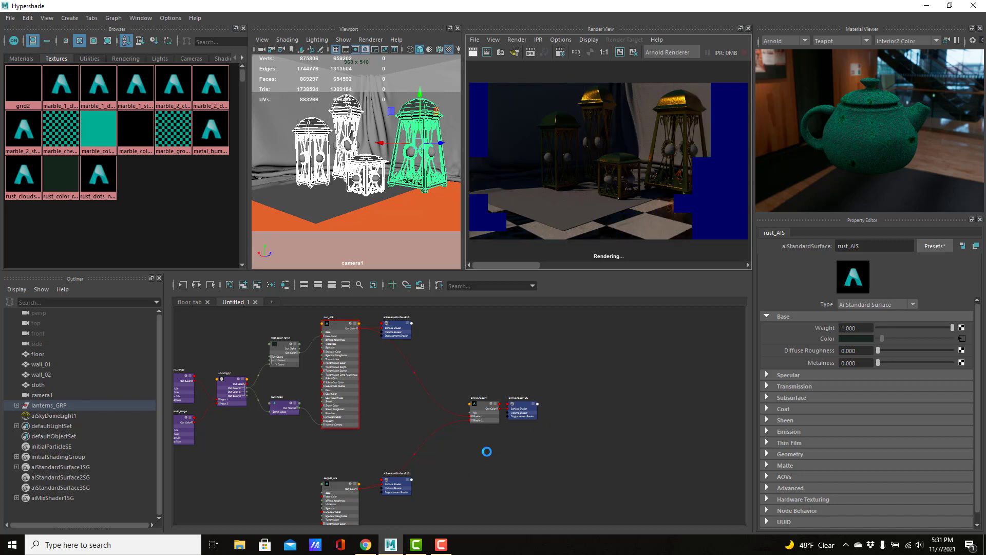
# Switch to Chrome to check the rust reference images and return to Maya.
pyautogui.click(365, 544)
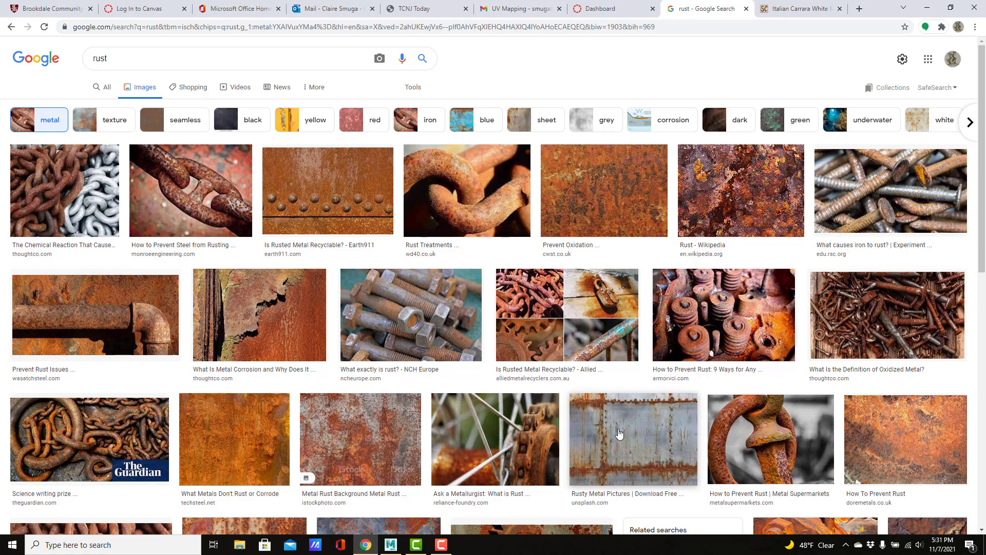
pyautogui.click(391, 544)
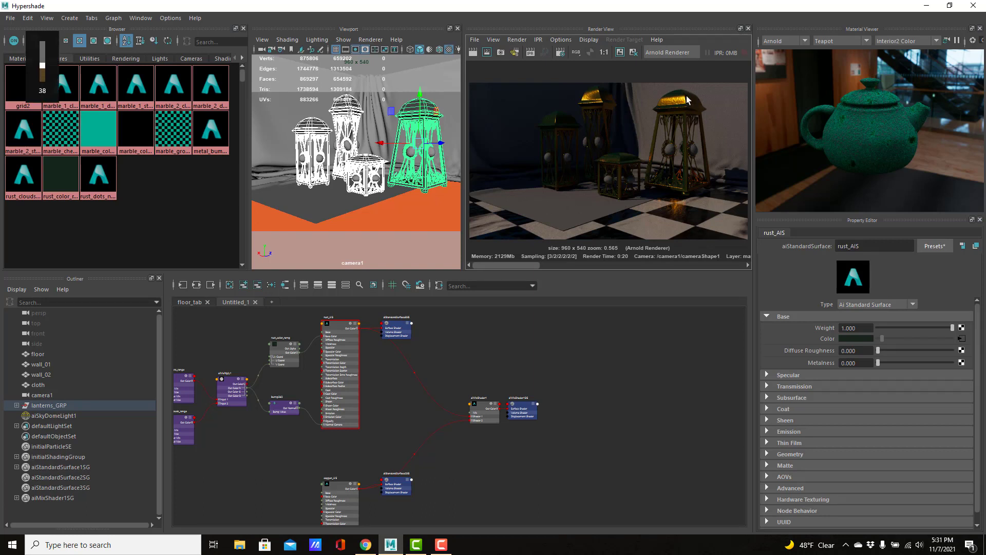
# Deselect the lanterns and create an aiCurvature node in the shader graph.
pyautogui.click(624, 399)
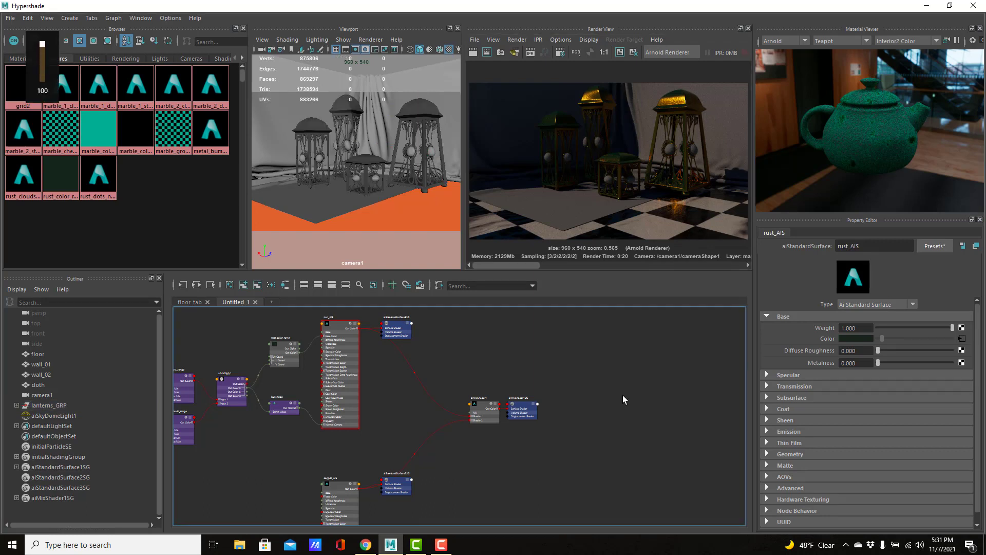
pyautogui.press('Tab')
pyautogui.write('aicur')
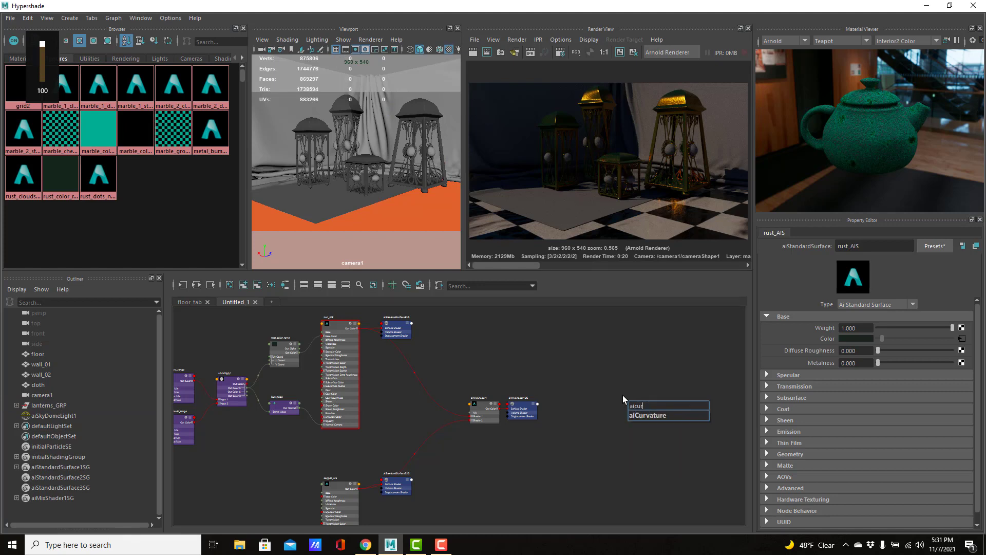
pyautogui.press('Down')
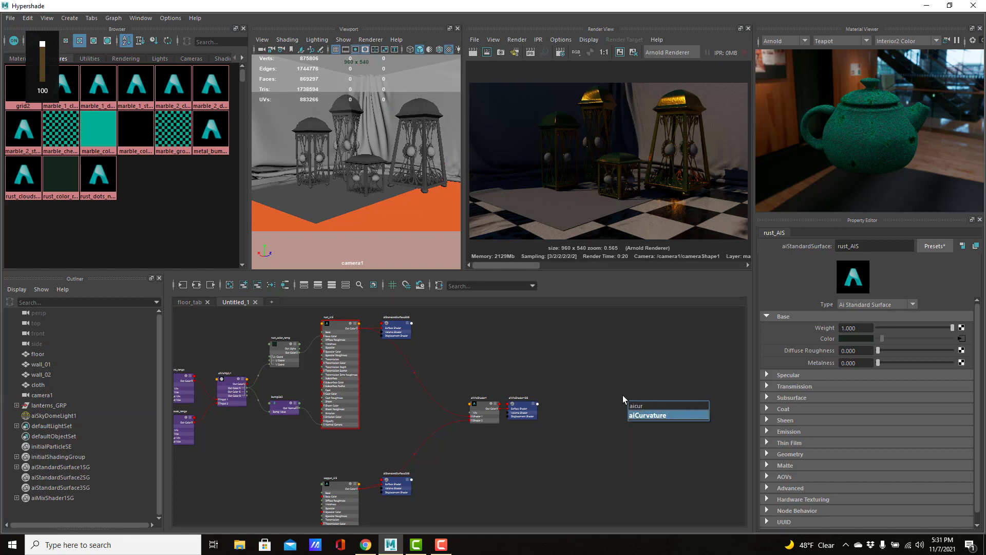
pyautogui.press('Return')
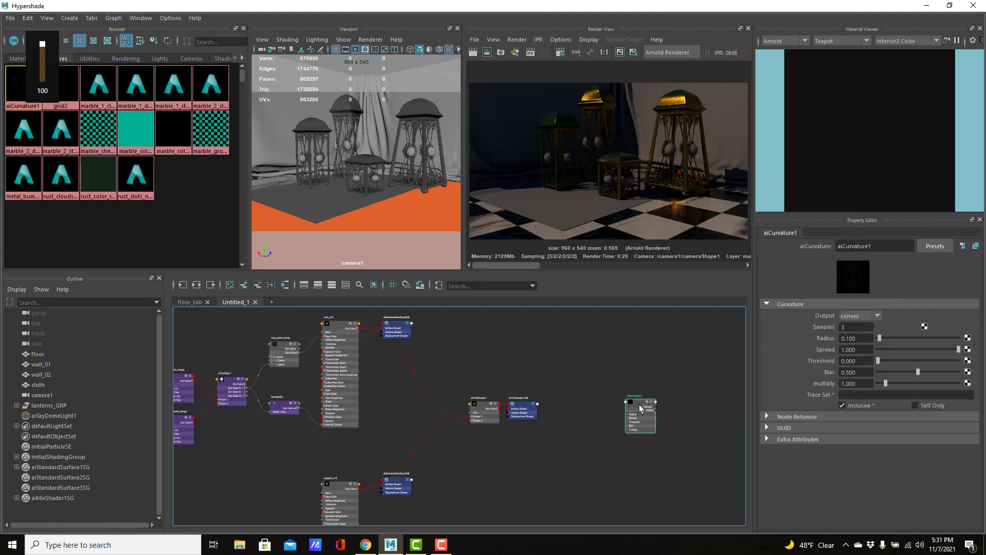
# Place the aiCurvature node near aiMixShader1 and connect its Out Color R to the mix shader's Mix input.
pyautogui.moveTo(640, 409); pyautogui.dragTo(489, 350)
pyautogui.keyDown('alt'); pyautogui.moveTo(486, 430); pyautogui.dragTo(607, 412, button='right'); pyautogui.keyUp('alt')
pyautogui.keyDown('alt'); pyautogui.moveTo(608, 413); pyautogui.dragTo(714, 502, button='middle'); pyautogui.keyUp('alt')
pyautogui.moveTo(591, 349); pyautogui.dragTo(556, 484)
pyautogui.click(527, 370)
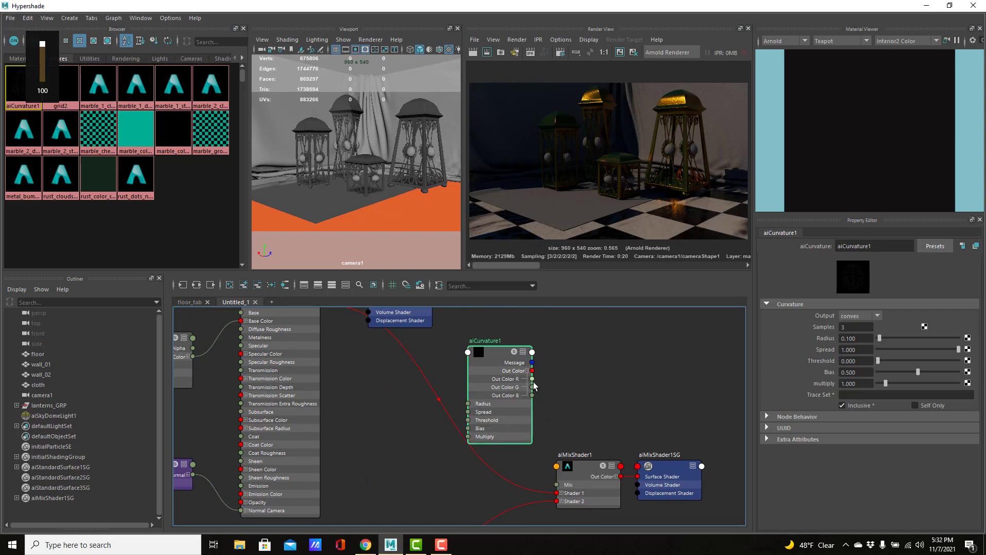
pyautogui.moveTo(532, 380); pyautogui.dragTo(556, 484)
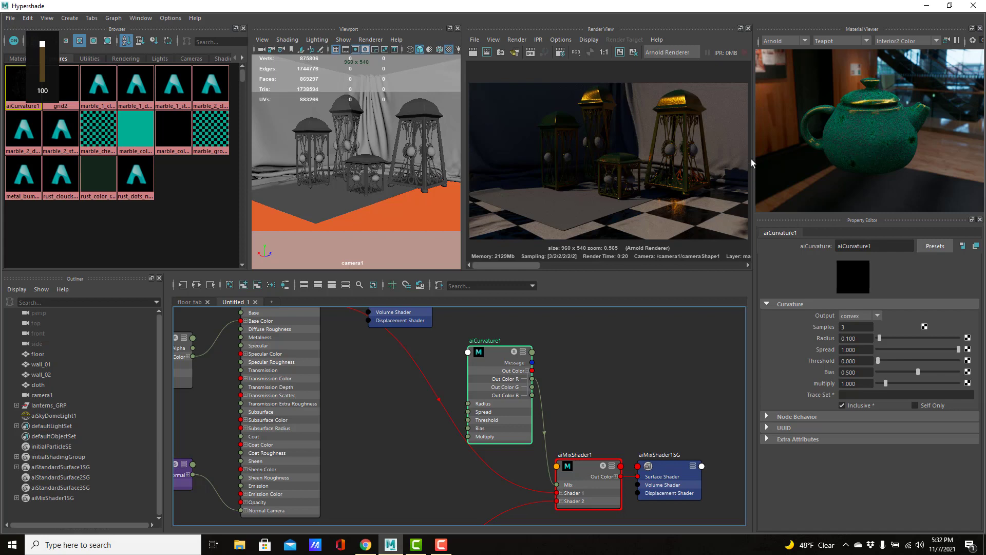
# Re-render the frame with the curvature mask and set the aiCurvature radius to 0.4.
pyautogui.click(472, 53)
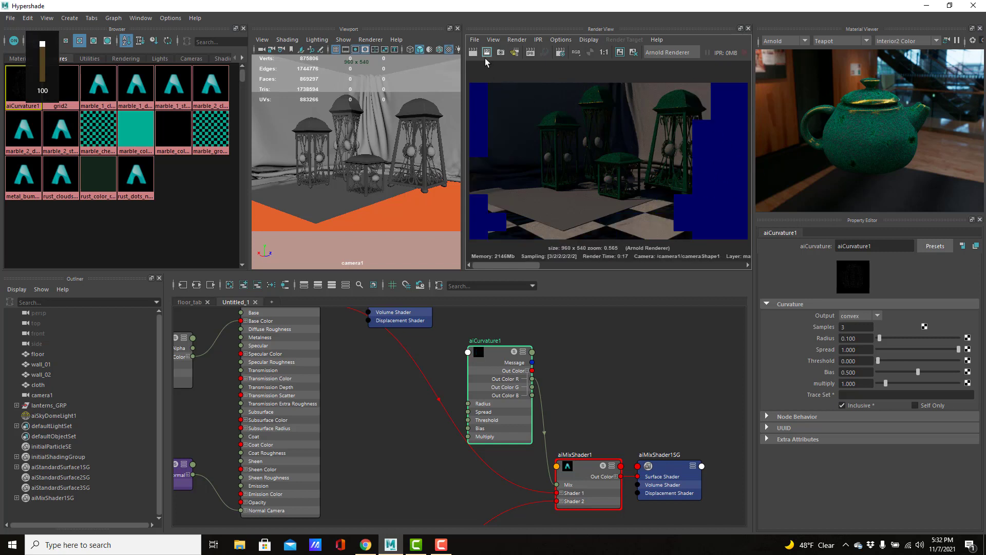
pyautogui.moveTo(487, 351); pyautogui.dragTo(492, 344)
pyautogui.moveTo(857, 339); pyautogui.dragTo(839, 338)
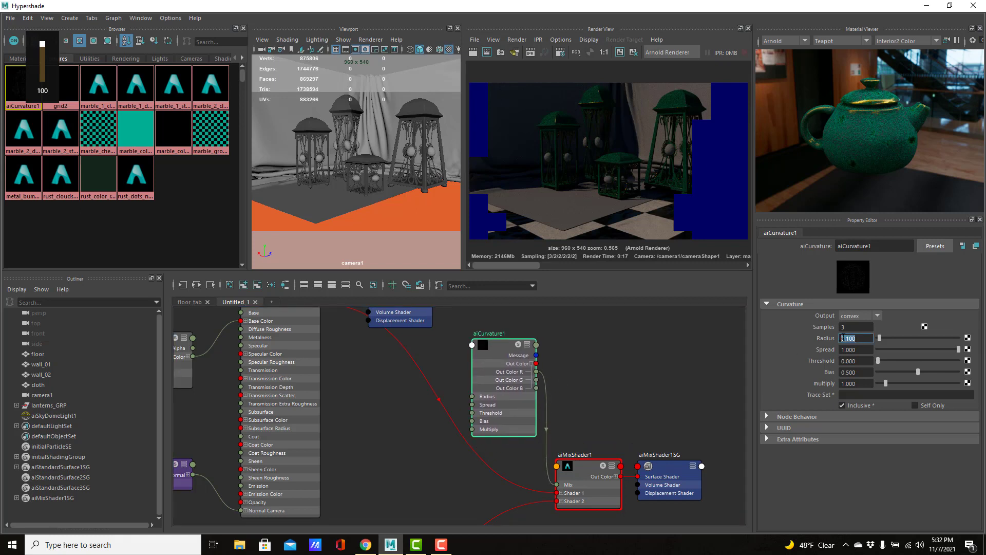
pyautogui.write('0.4')
pyautogui.press('Return')
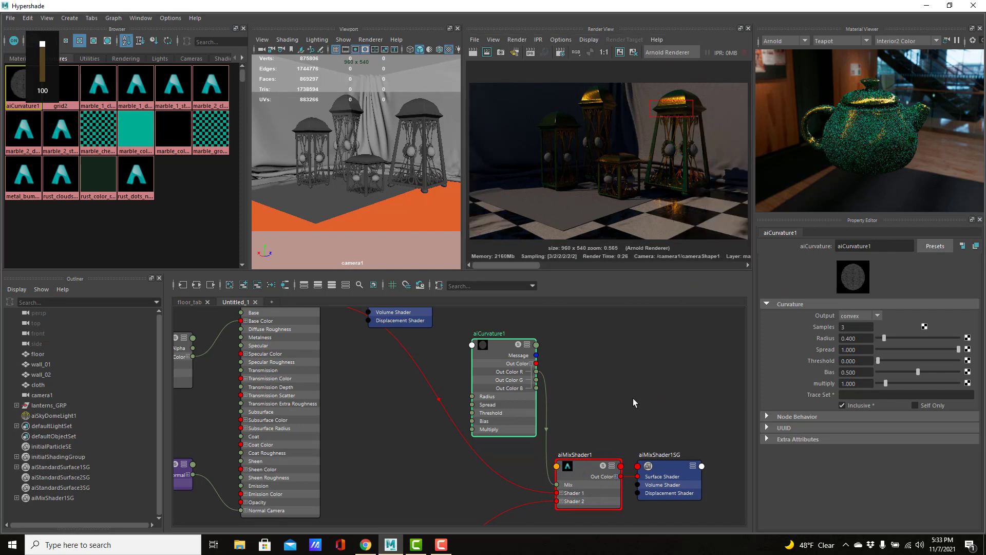
# Assign copper_AIS as shader1 and rust_AIS as shader2 of aiMixShader1, and re-render a region covering all the lanterns.
pyautogui.scroll(-5, 633, 397)
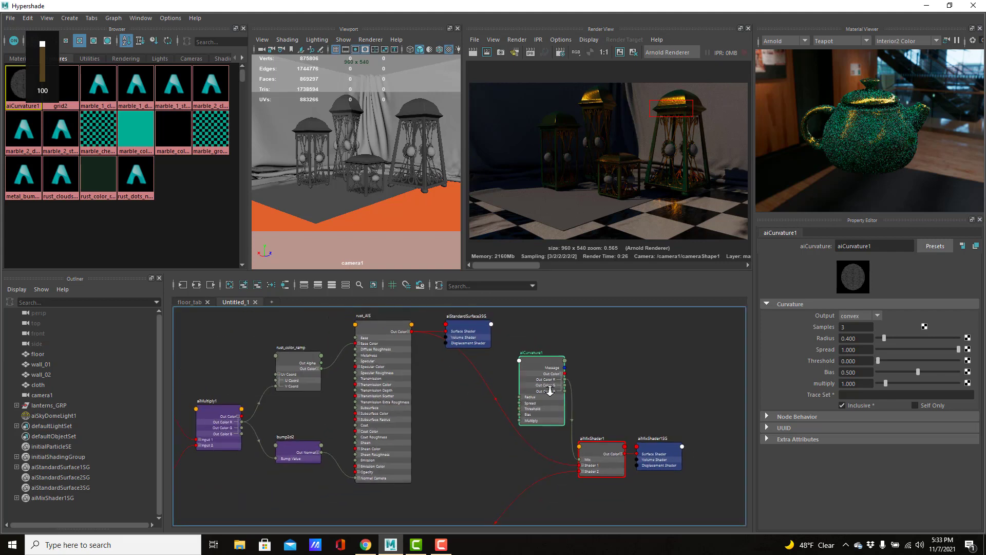
pyautogui.click(594, 402)
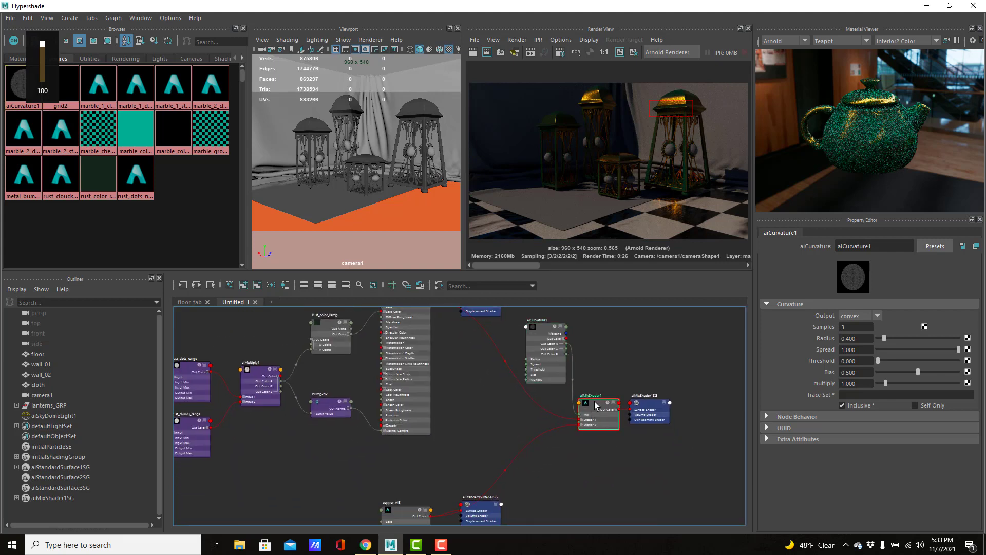
pyautogui.moveTo(401, 514); pyautogui.dragTo(827, 342, button='middle')
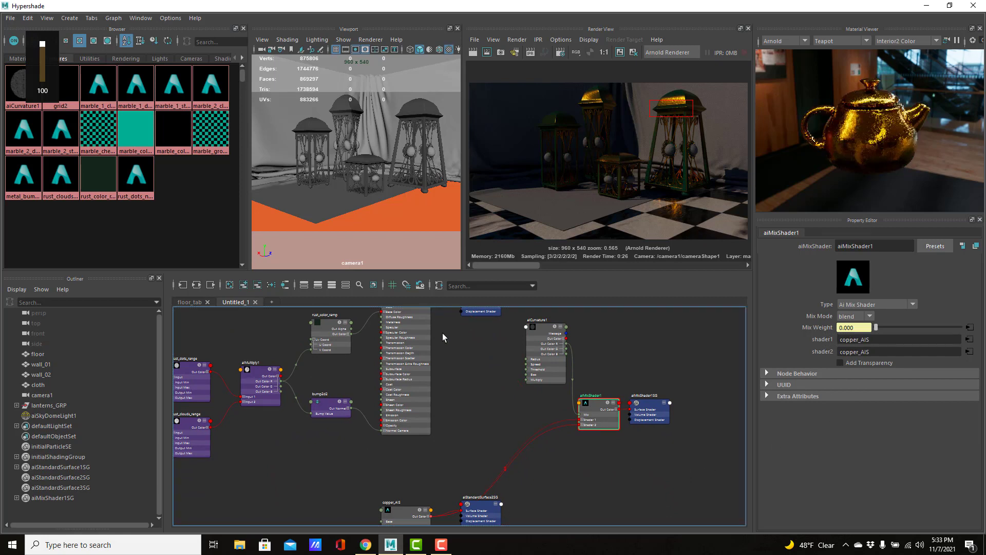
pyautogui.keyDown('alt'); pyautogui.moveTo(464, 368); pyautogui.dragTo(464, 407, button='middle'); pyautogui.keyUp('alt')
pyautogui.moveTo(408, 337); pyautogui.dragTo(820, 354, button='middle')
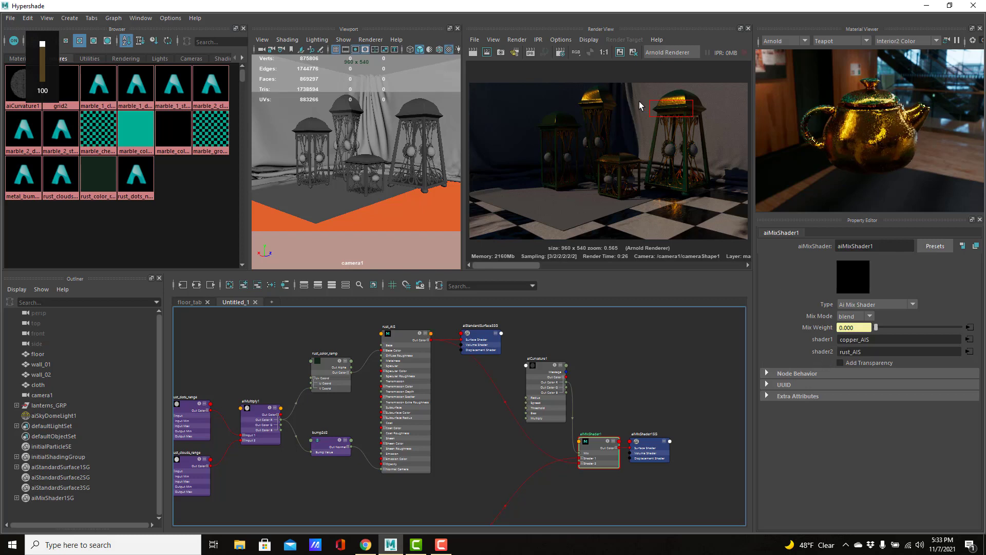
pyautogui.click(487, 53)
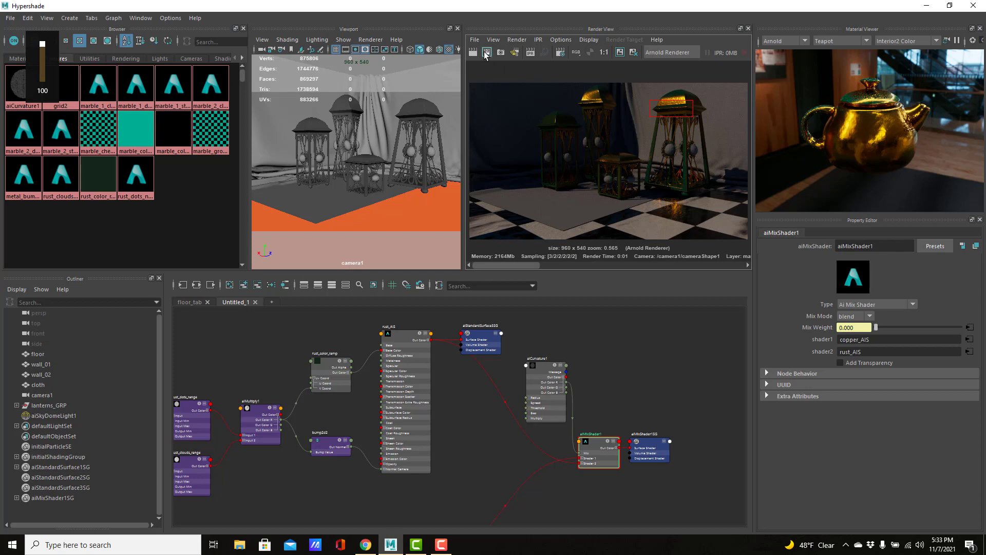
pyautogui.moveTo(530, 88); pyautogui.dragTo(726, 206)
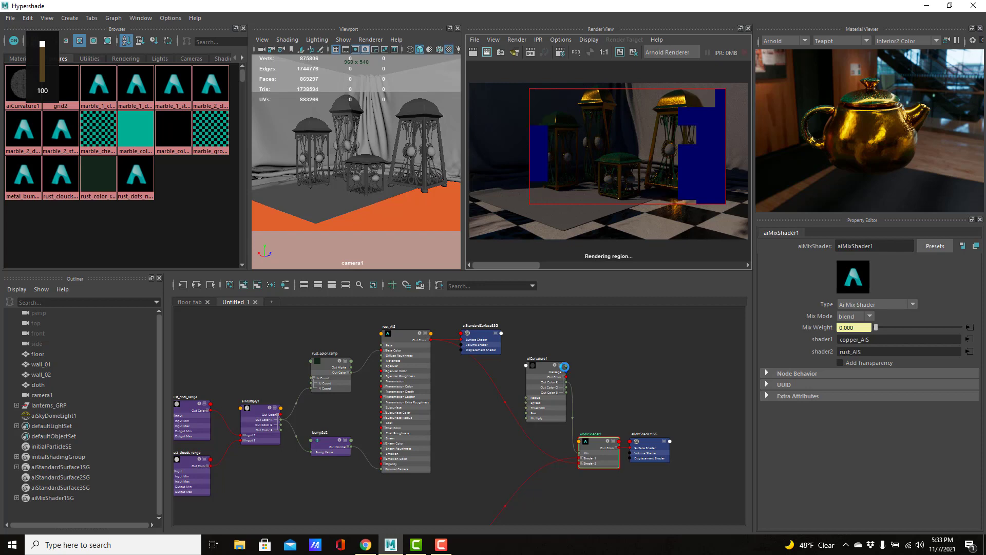
# Set the radius of the aiCurvature1 node to 0.25 and re-render the lantern region.
pyautogui.click(542, 370)
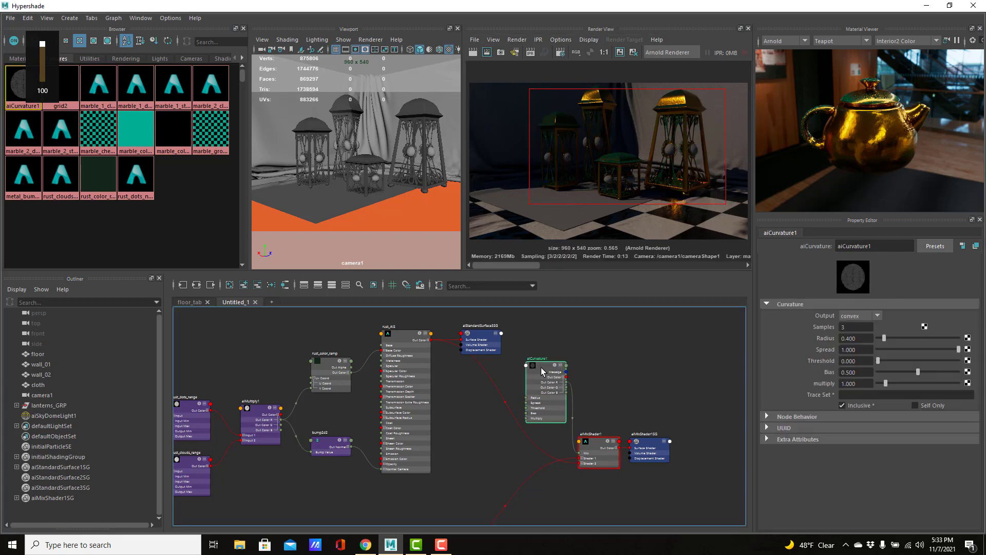
pyautogui.click(854, 339)
pyautogui.moveTo(854, 339); pyautogui.dragTo(848, 339)
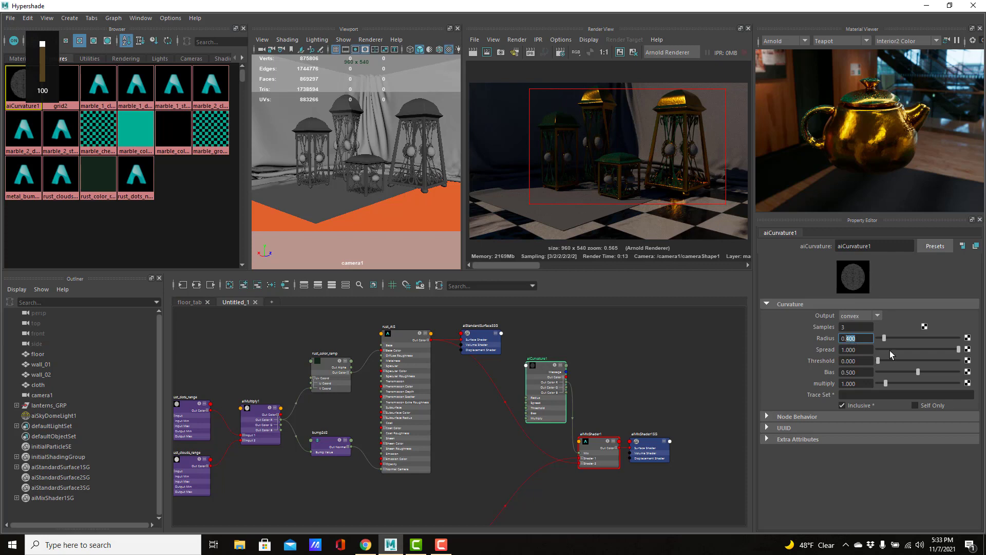
pyautogui.write('25')
pyautogui.click(487, 58)
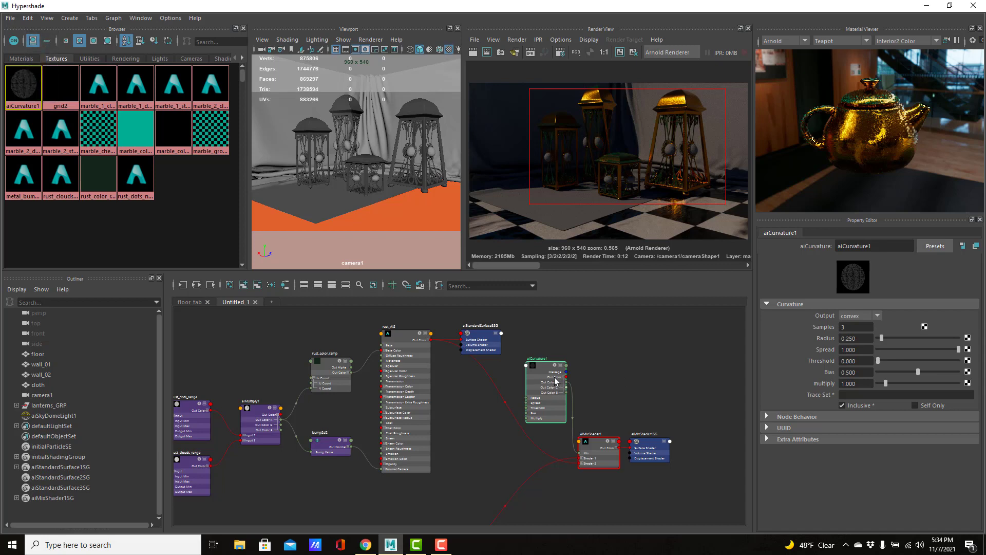
# Move the aiCurvature1 node slightly higher above aiMixShader1 in the shader graph.
pyautogui.moveTo(549, 370); pyautogui.dragTo(548, 355)
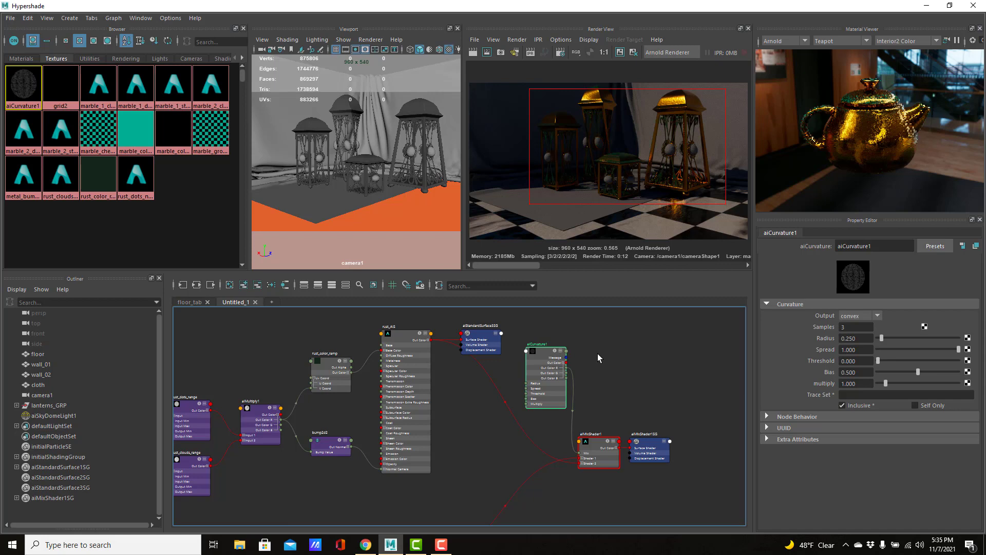
pyautogui.press('XF86AudioRaiseVolume')
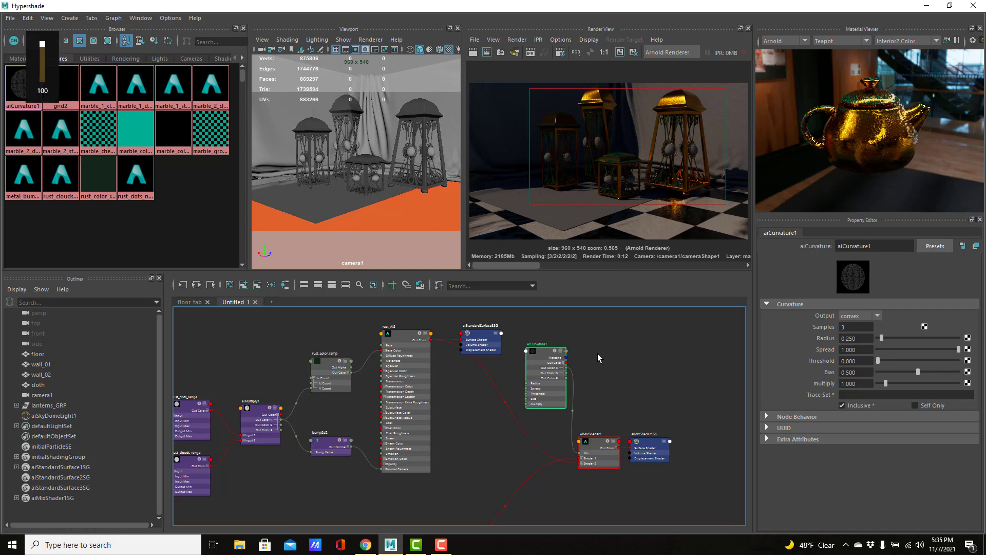